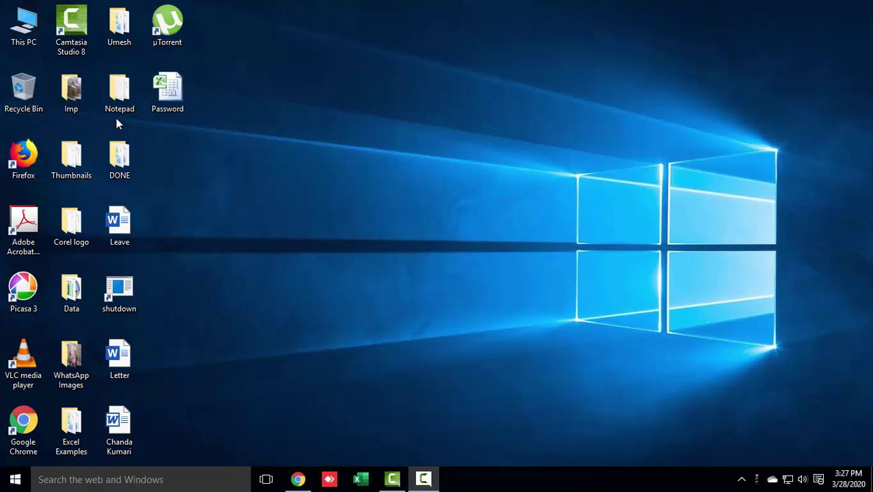
Step: Open the Password workbook, dismiss the activation notice, select D3:I11 and show the Review tab
{"action": "left_click", "coordinate": [161, 101]}
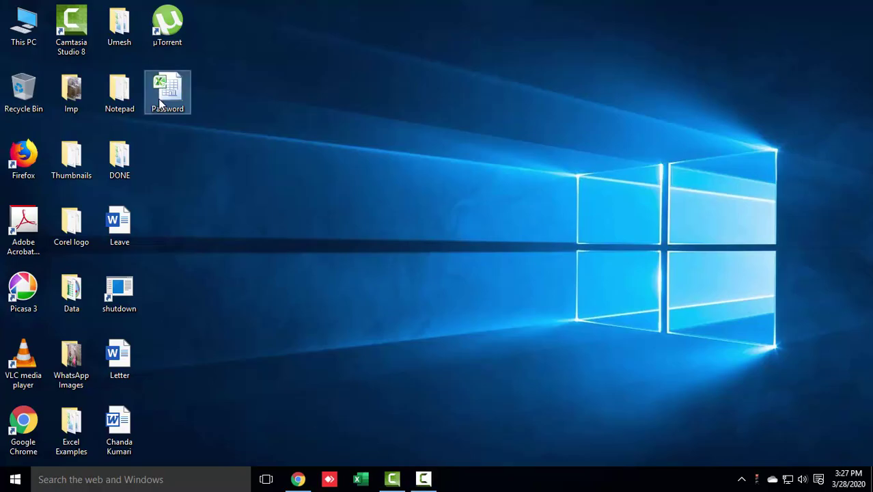
{"action": "double_click", "coordinate": [161, 101]}
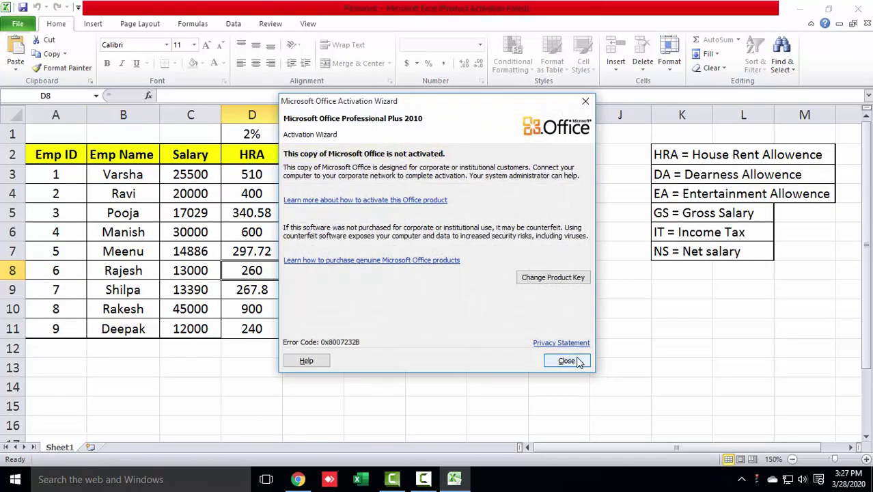
{"action": "left_click", "coordinate": [578, 362]}
{"action": "mouse_move", "coordinate": [258, 173]}
{"action": "left_mouse_down"}
{"action": "mouse_move", "coordinate": [370, 328]}
{"action": "mouse_move", "coordinate": [554, 328]}
{"action": "left_mouse_up"}
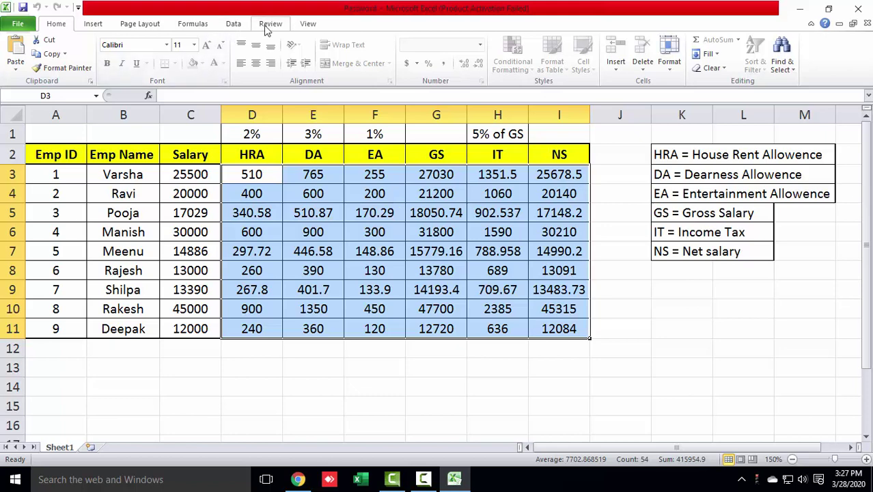
{"action": "left_click", "coordinate": [269, 24]}
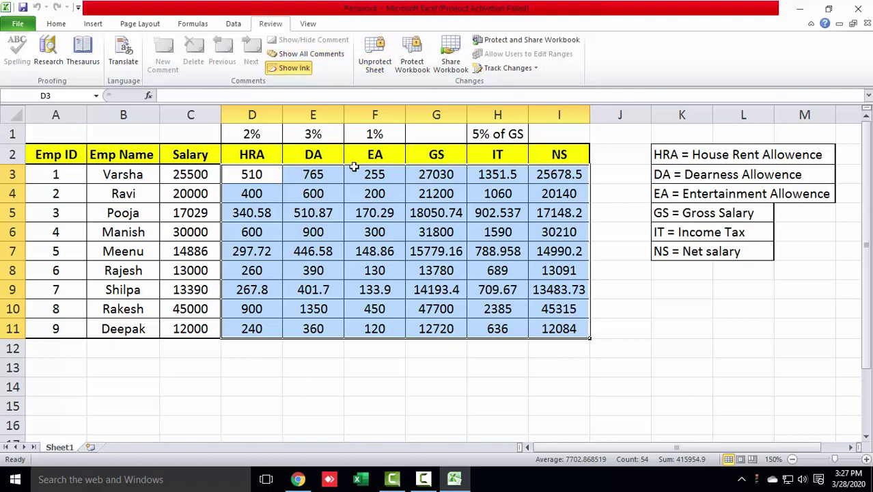
Step: Try editing cell E6, dismiss the protected-cell warning, then close Excel
{"action": "left_click", "coordinate": [342, 230]}
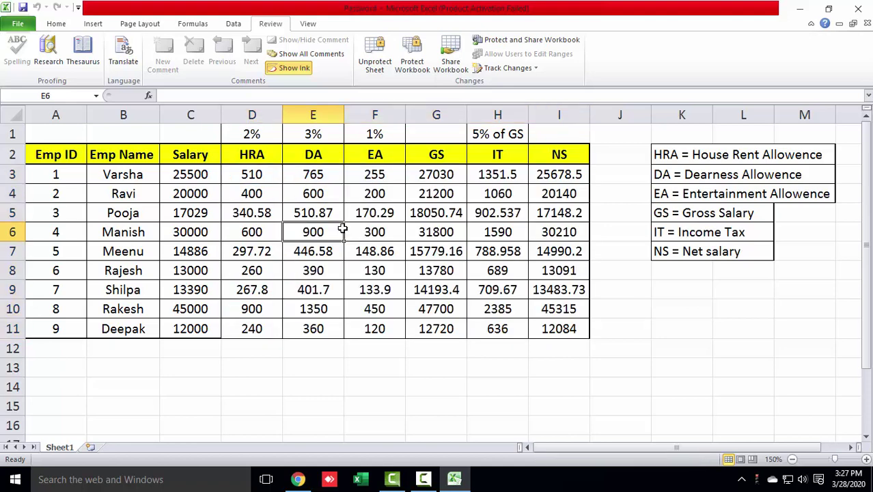
{"action": "double_click", "coordinate": [342, 229]}
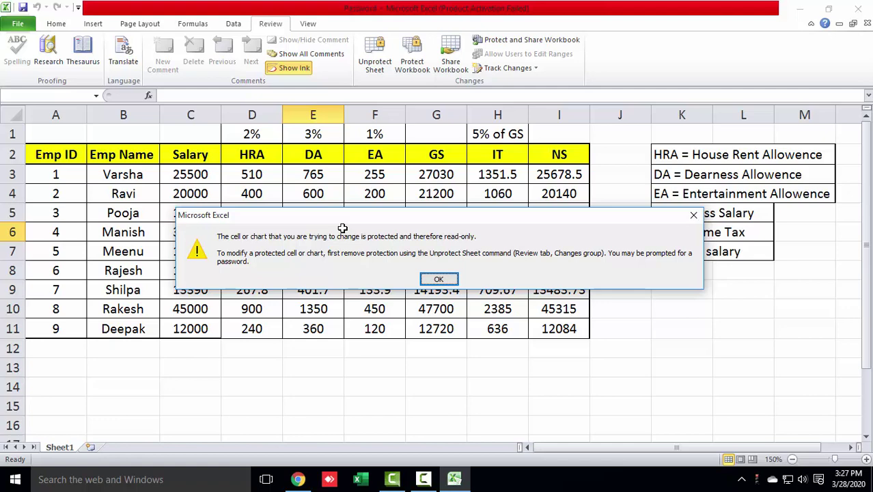
{"action": "key", "text": "Return"}
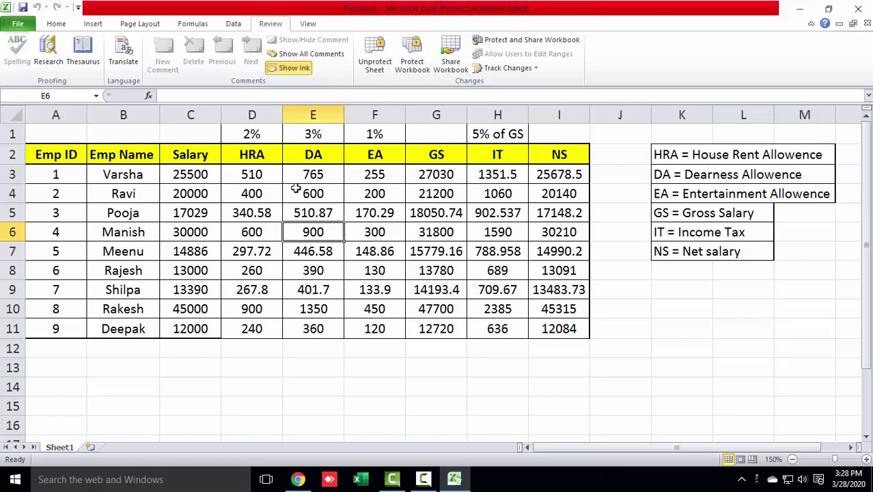
{"action": "left_click", "coordinate": [859, 11]}
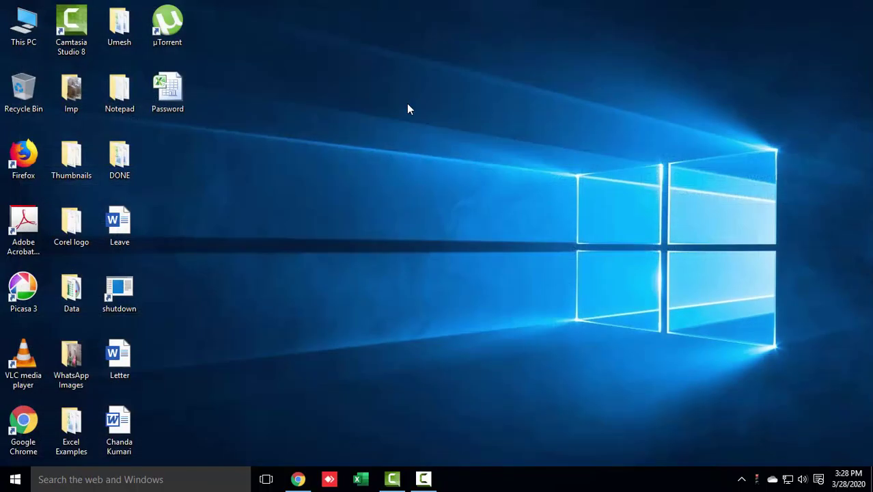
Step: Refresh the desktop, open This PC, and bring up Folder Options from the View ribbon
{"action": "right_click", "coordinate": [407, 107]}
{"action": "left_click", "coordinate": [429, 140]}
{"action": "double_click", "coordinate": [32, 34]}
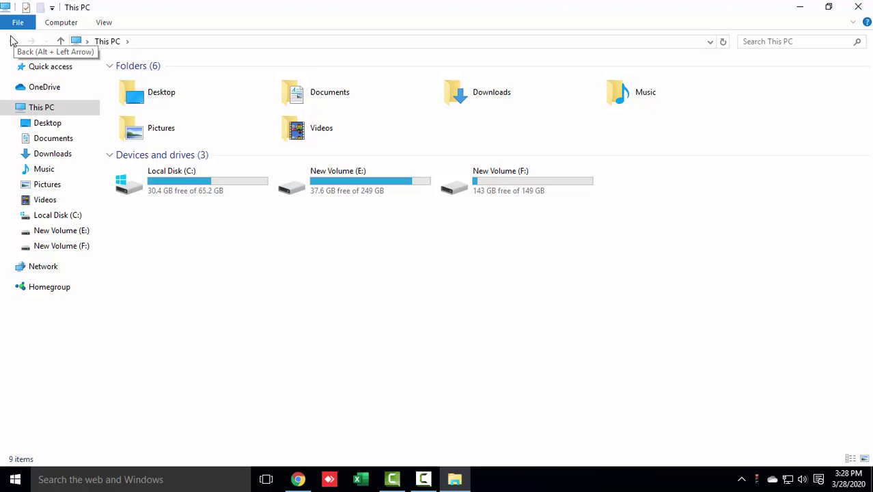
{"action": "left_click", "coordinate": [115, 26]}
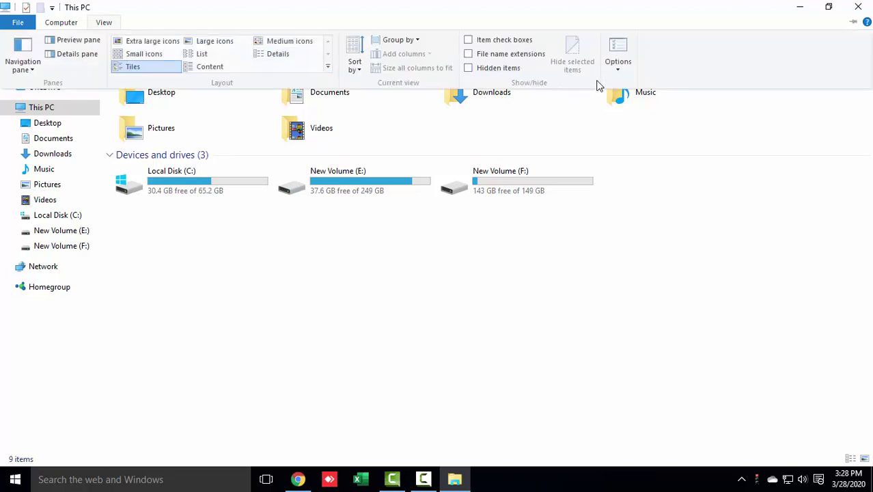
{"action": "left_click", "coordinate": [619, 71]}
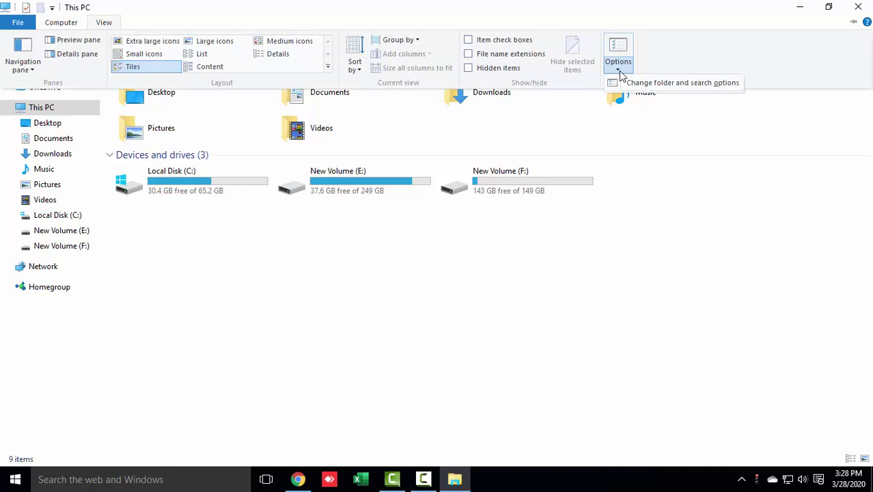
{"action": "left_click", "coordinate": [657, 91]}
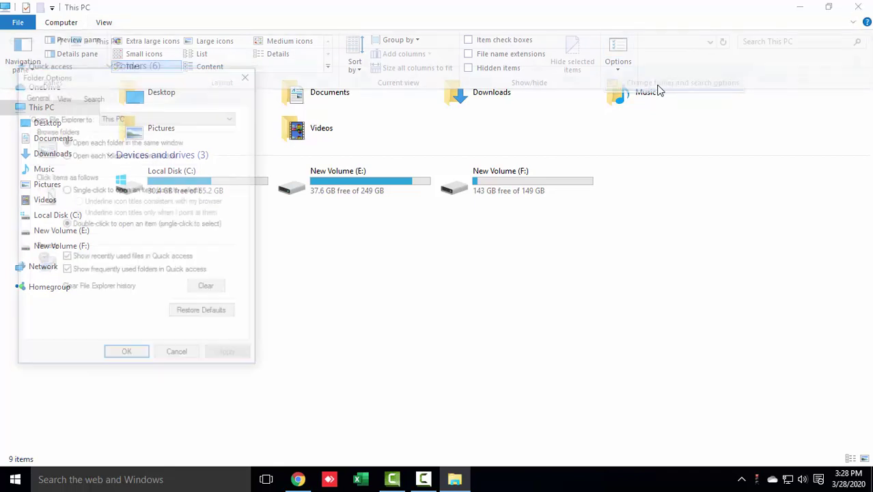
Step: Uncheck Hide extensions for known file types, apply it, and close File Explorer
{"action": "mouse_move", "coordinate": [172, 80]}
{"action": "left_mouse_down"}
{"action": "mouse_move", "coordinate": [381, 94]}
{"action": "mouse_move", "coordinate": [396, 87]}
{"action": "left_mouse_up"}
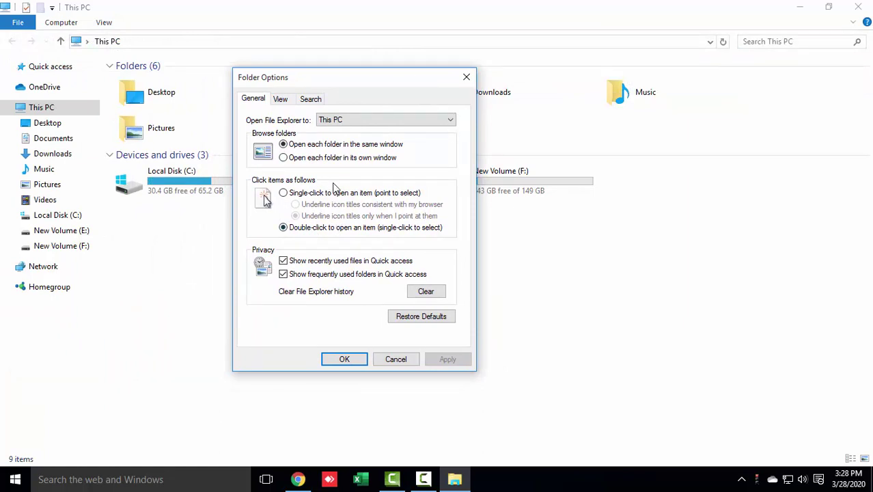
{"action": "left_click", "coordinate": [285, 100]}
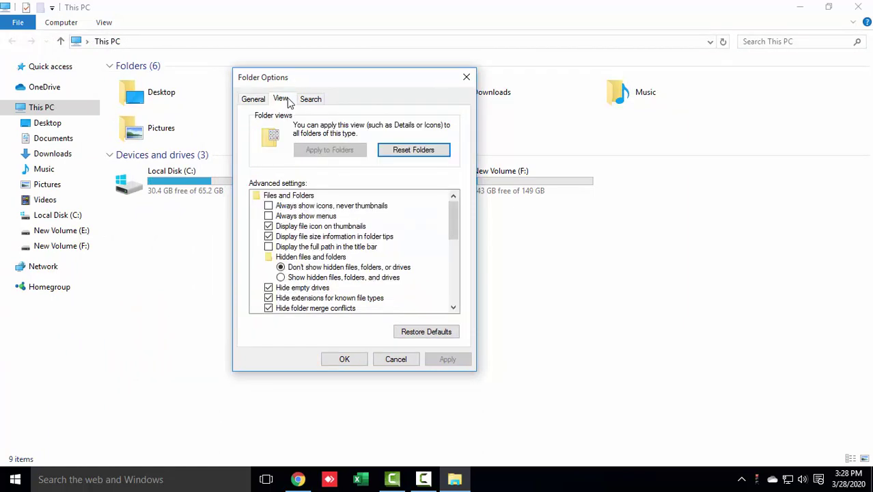
{"action": "left_click_drag", "start_coordinate": [309, 78], "coordinate": [317, 60]}
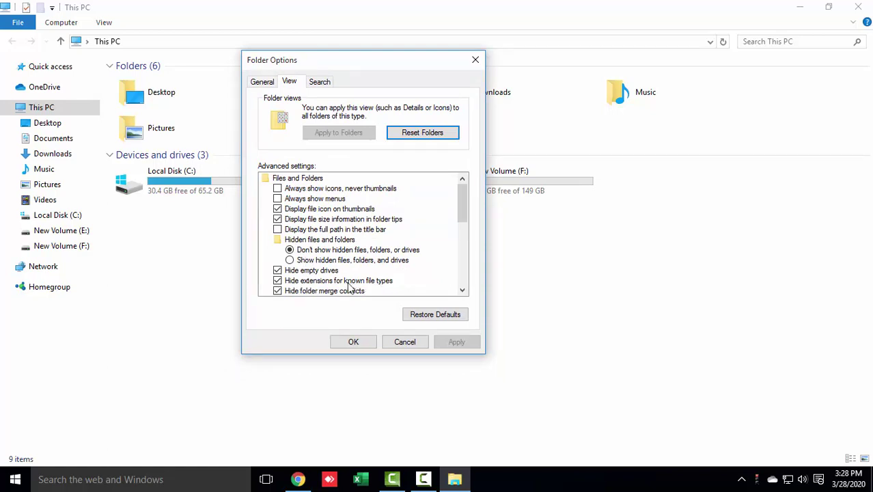
{"action": "left_click", "coordinate": [278, 281]}
{"action": "left_click", "coordinate": [457, 343]}
{"action": "left_click", "coordinate": [357, 343]}
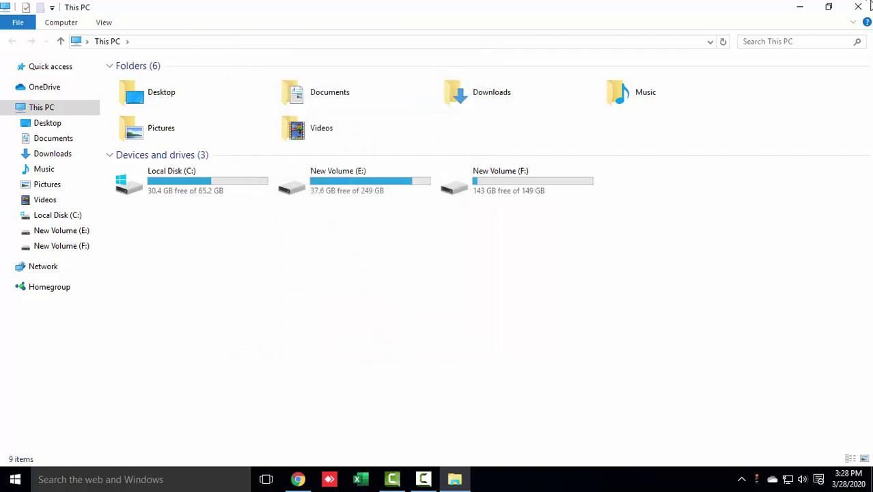
{"action": "left_click", "coordinate": [862, 6]}
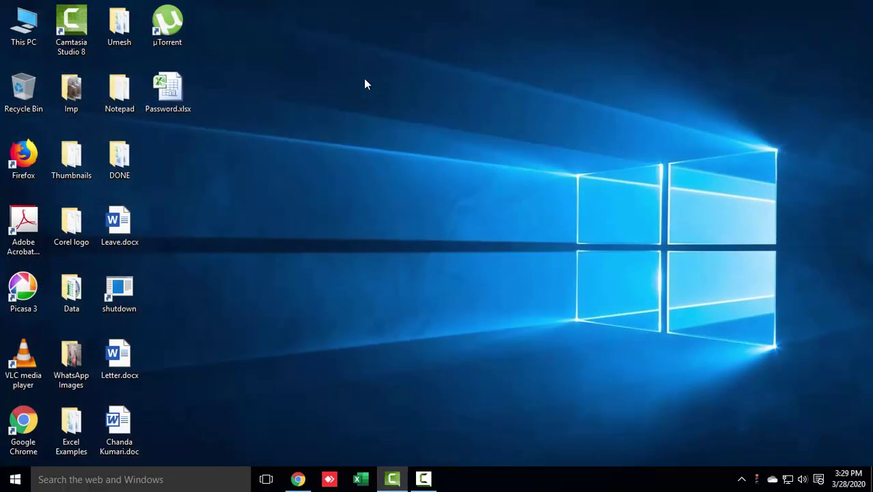
Step: Change the extension of Password.xlsx to zip, accept the warning, and refresh the desktop
{"action": "left_click_drag", "start_coordinate": [170, 89], "coordinate": [263, 140]}
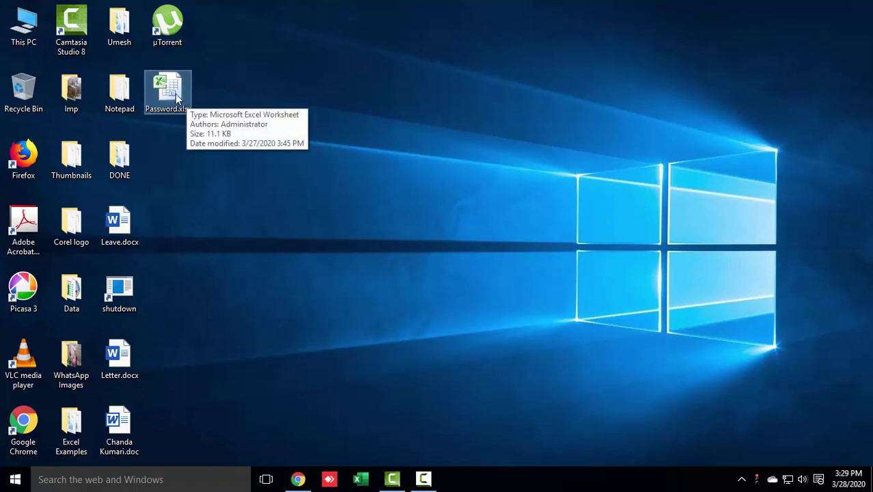
{"action": "right_click", "coordinate": [175, 97]}
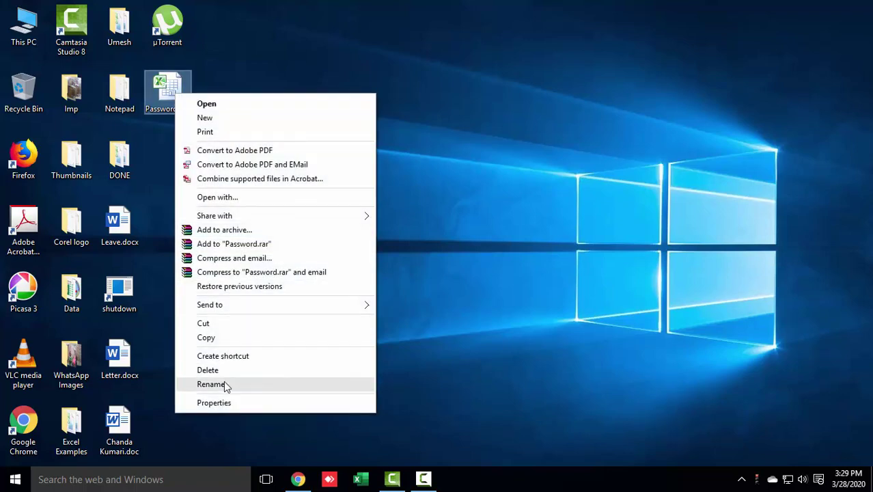
{"action": "left_click", "coordinate": [223, 383]}
{"action": "key", "text": "End"}
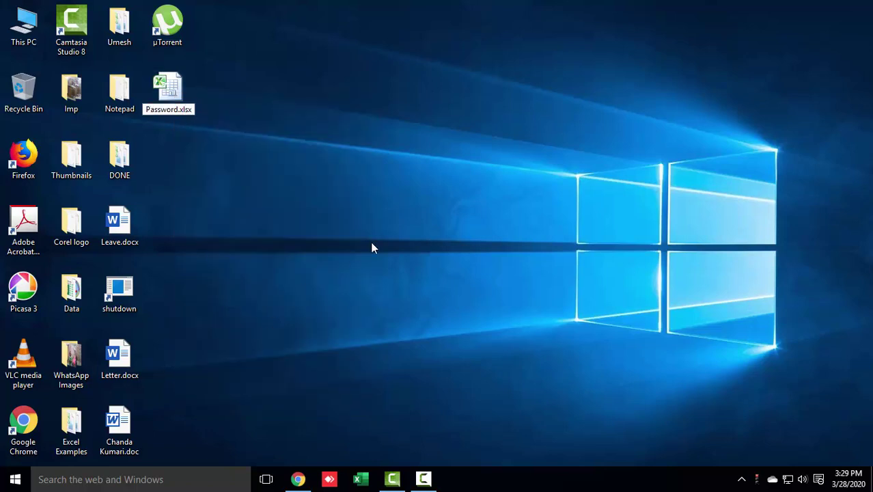
{"action": "key", "text": "BackSpace"}
{"action": "key", "text": "BackSpace"}
{"action": "key", "text": "BackSpace"}
{"action": "key", "text": "BackSpace"}
{"action": "type", "text": "zip"}
{"action": "key", "text": "Return"}
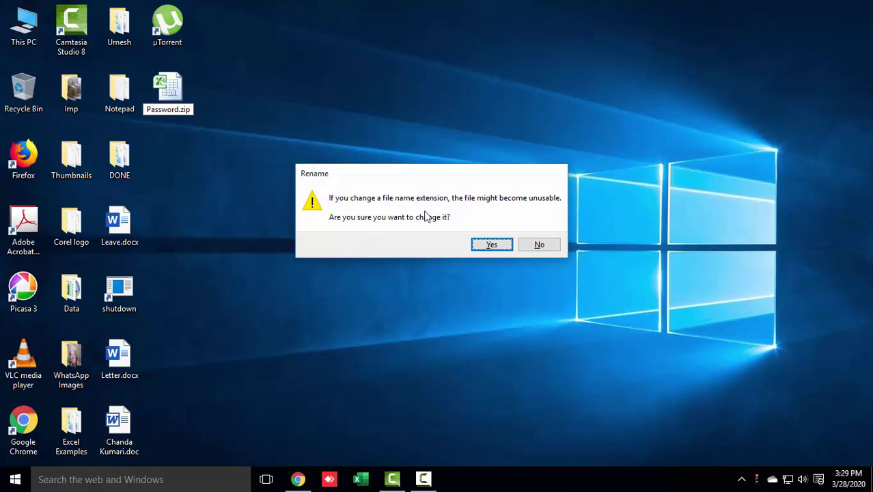
{"action": "left_click", "coordinate": [502, 249]}
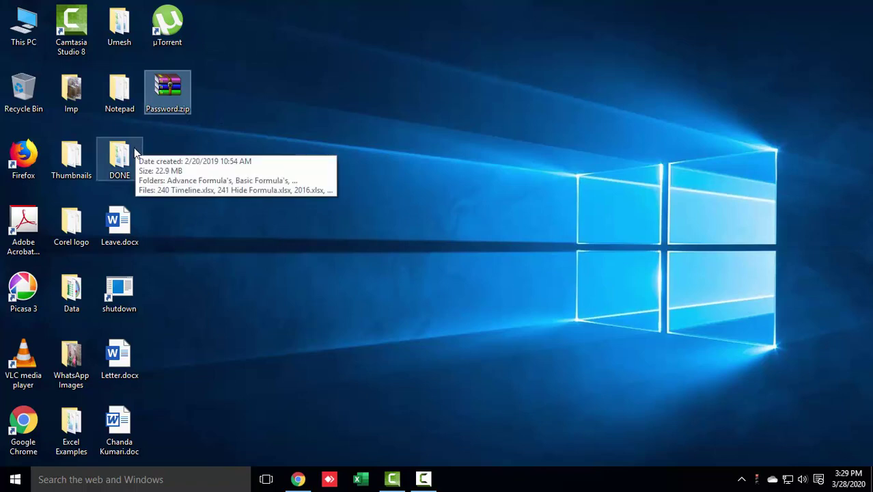
{"action": "right_click", "coordinate": [253, 101]}
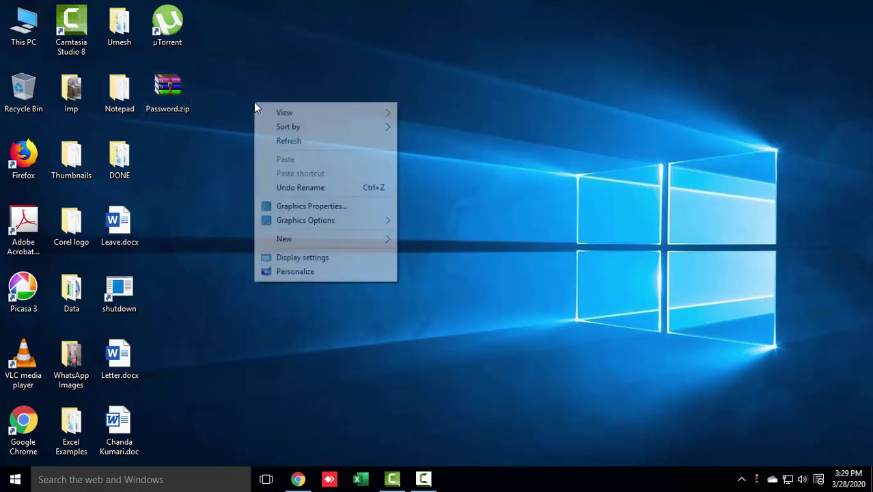
{"action": "left_click", "coordinate": [274, 141]}
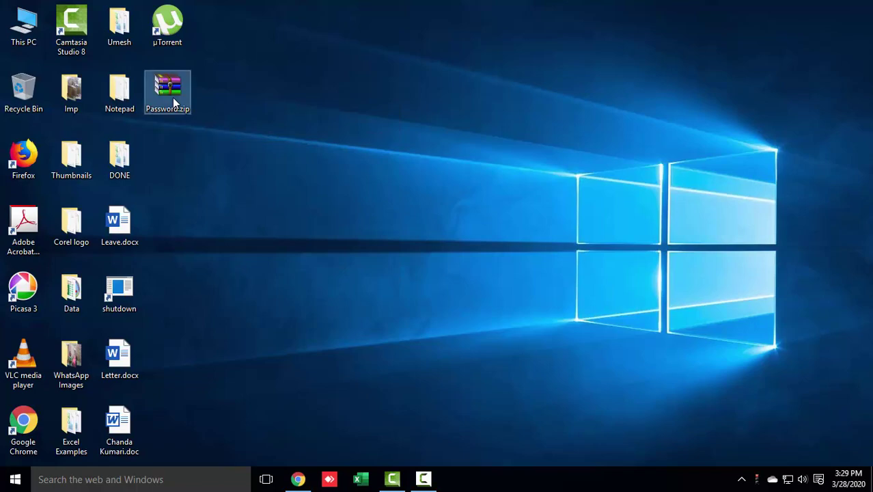
Step: Open Password.zip in WinRAR, dismiss the licence reminder, and browse into xl\worksheets
{"action": "double_click", "coordinate": [173, 97]}
{"action": "left_click_drag", "start_coordinate": [176, 92], "coordinate": [388, 41]}
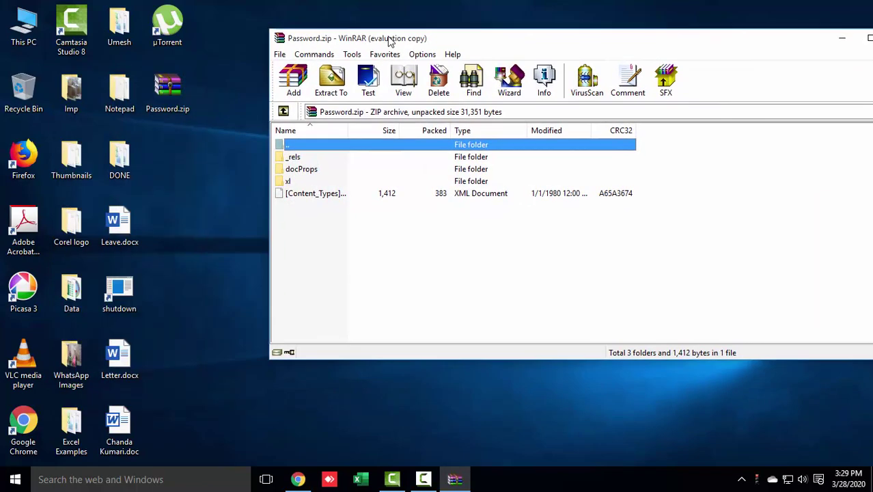
{"action": "left_click", "coordinate": [649, 208]}
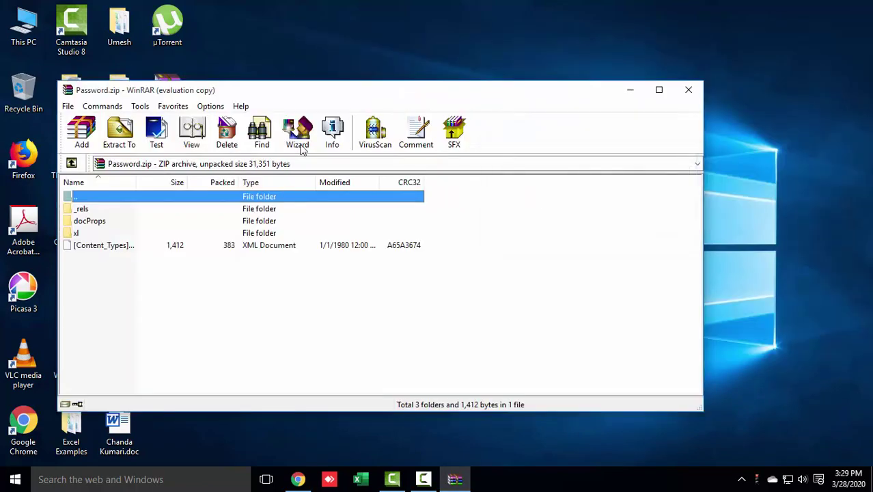
{"action": "left_click_drag", "start_coordinate": [336, 98], "coordinate": [475, 57]}
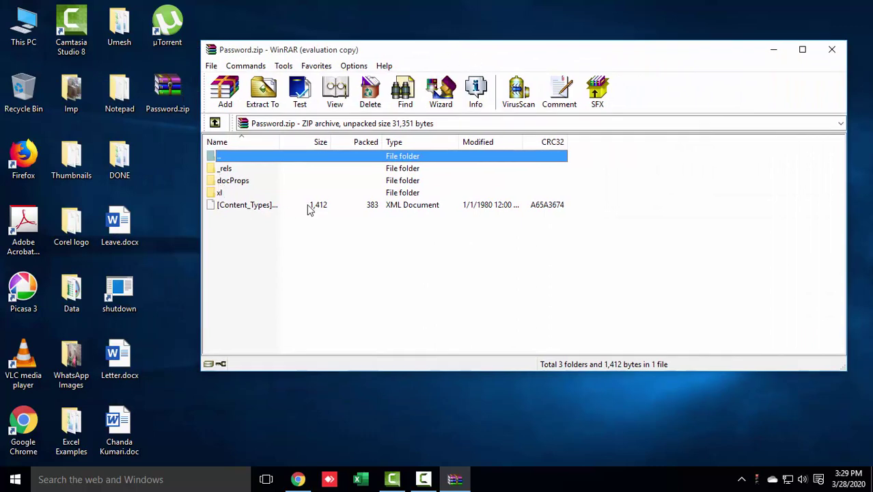
{"action": "left_click", "coordinate": [228, 195]}
{"action": "double_click", "coordinate": [228, 195]}
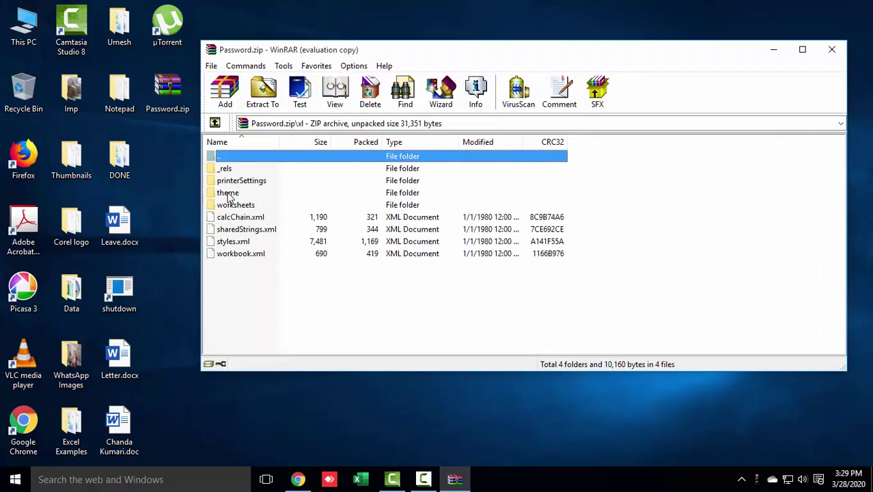
{"action": "left_click_drag", "start_coordinate": [357, 52], "coordinate": [426, 31]}
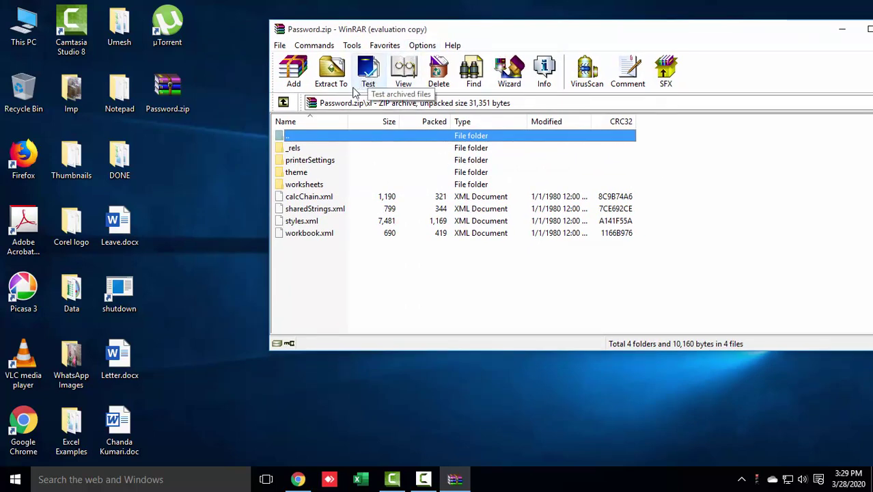
{"action": "double_click", "coordinate": [304, 184]}
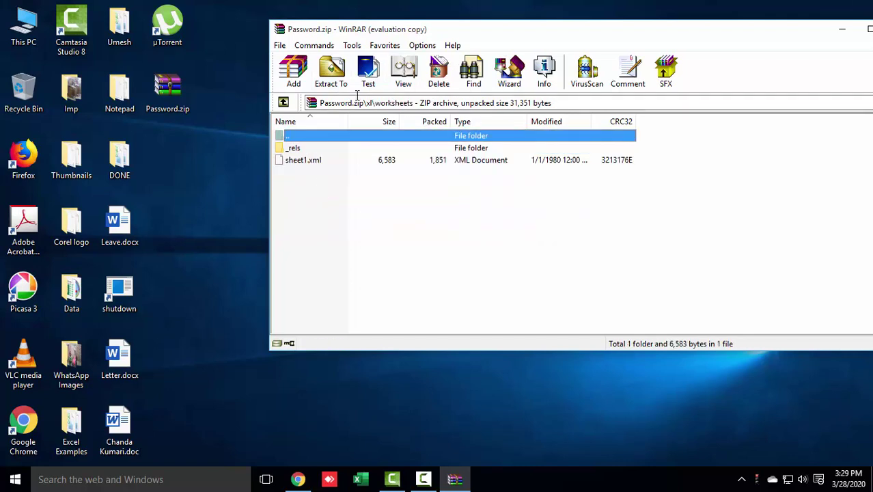
{"action": "left_click_drag", "start_coordinate": [390, 33], "coordinate": [466, 44]}
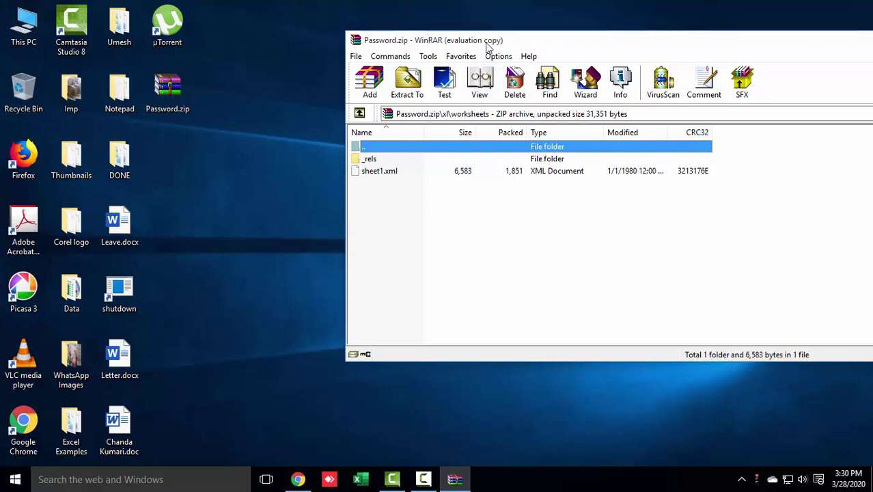
Step: Drag sheet1.xml from the archive onto the desktop and refresh so the copy appears
{"action": "left_click_drag", "start_coordinate": [487, 46], "coordinate": [532, 56]}
{"action": "left_click", "coordinate": [420, 181]}
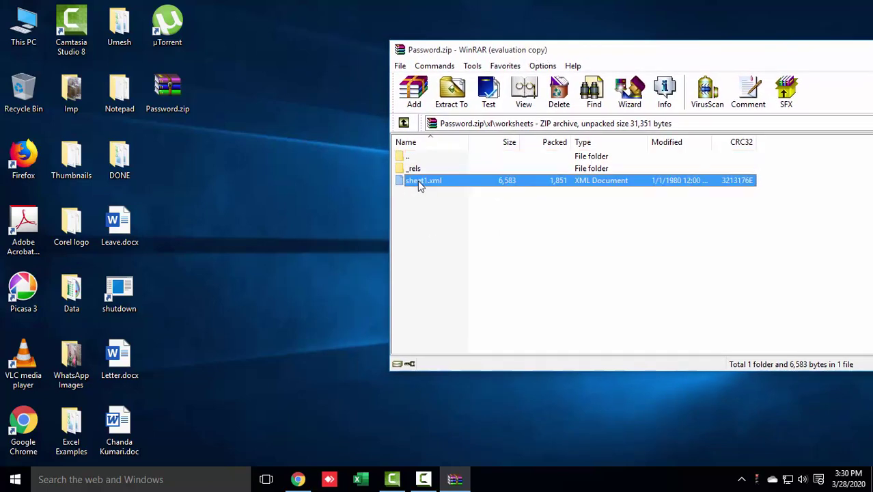
{"action": "left_click_drag", "start_coordinate": [420, 181], "coordinate": [304, 244]}
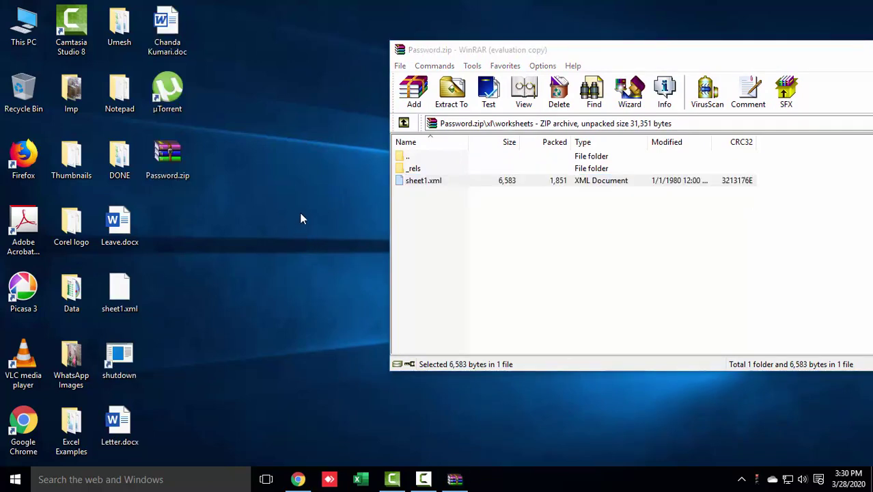
{"action": "left_click_drag", "start_coordinate": [540, 52], "coordinate": [635, 56]}
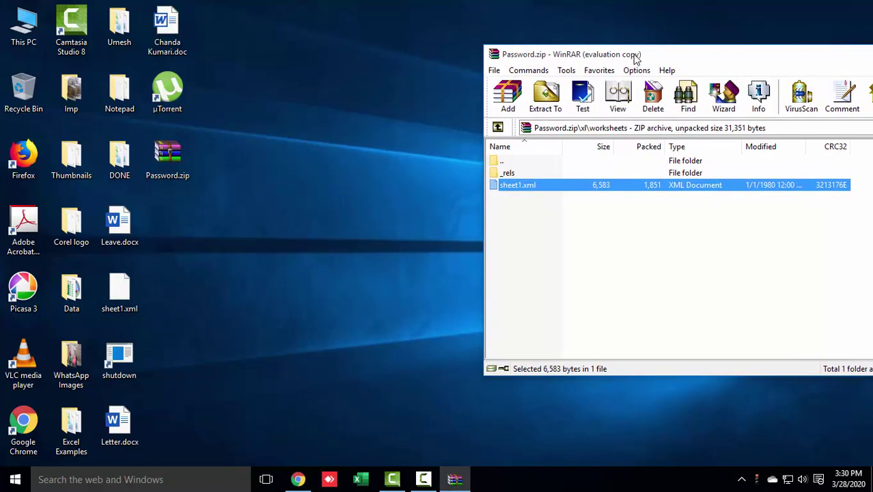
{"action": "right_click", "coordinate": [352, 68]}
{"action": "left_click", "coordinate": [373, 104]}
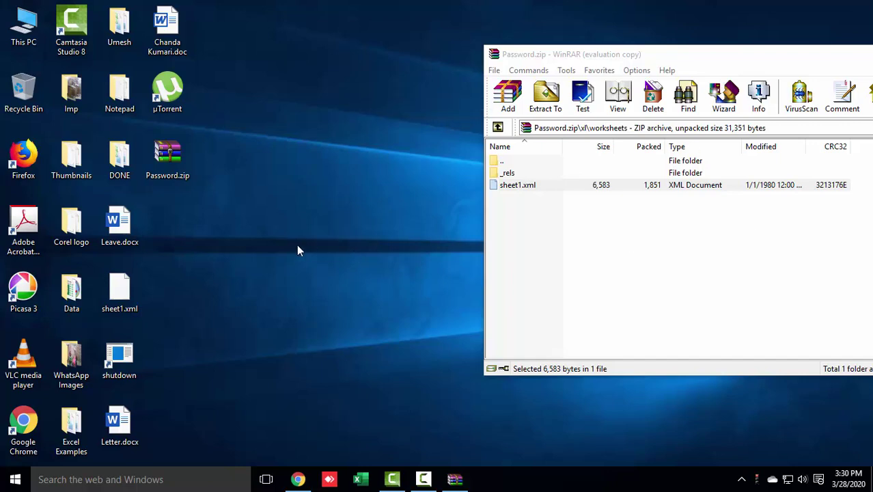
{"action": "right_click", "coordinate": [122, 294]}
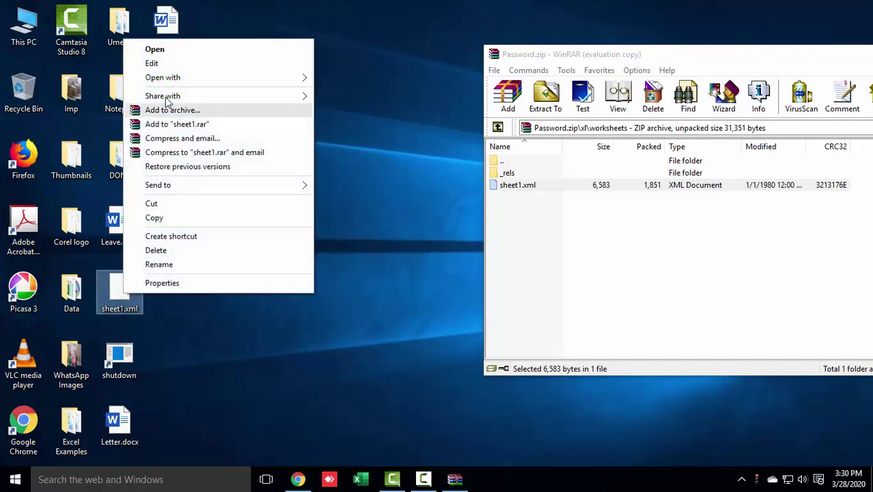
{"action": "mouse_move", "coordinate": [163, 77]}
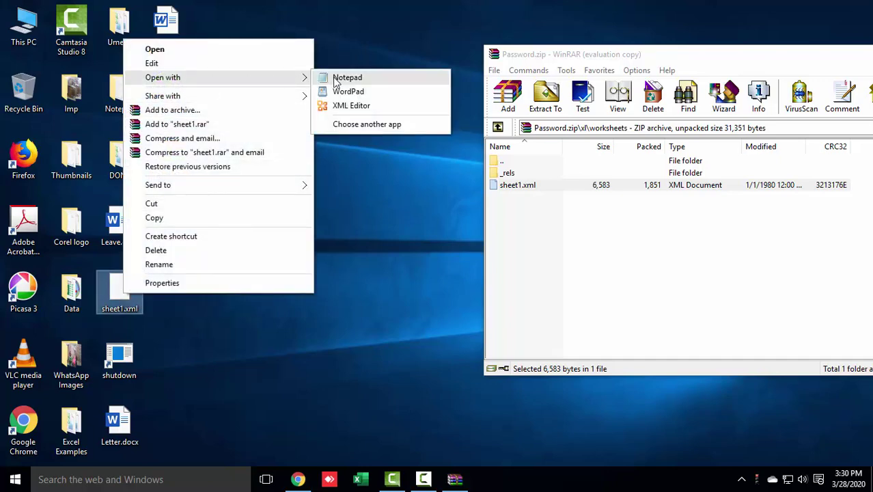
Step: Open sheet1.xml with Notepad and maximize the window
{"action": "left_click", "coordinate": [335, 78]}
{"action": "left_click_drag", "start_coordinate": [381, 85], "coordinate": [335, 31]}
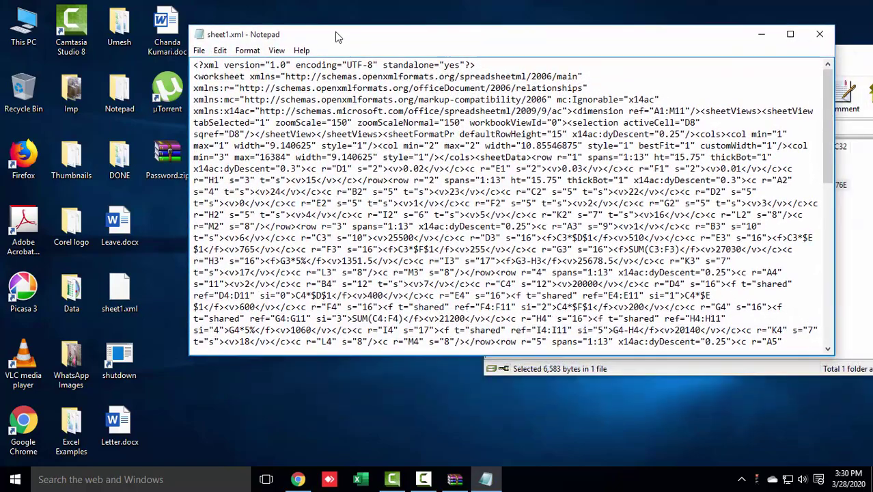
{"action": "double_click", "coordinate": [334, 32]}
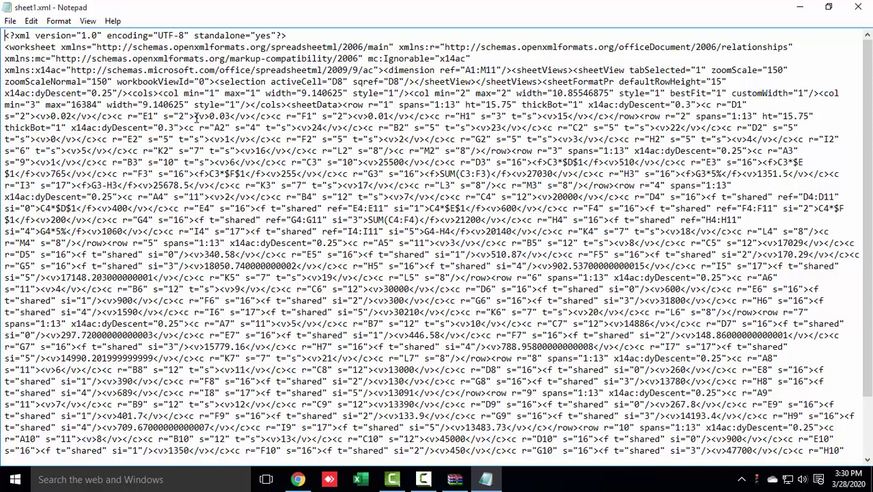
{"action": "left_click_drag", "start_coordinate": [194, 117], "coordinate": [200, 117]}
Step: Search sheet1.xml for 'prote' to jump to the sheetProtection element
{"action": "key", "text": "ctrl+f"}
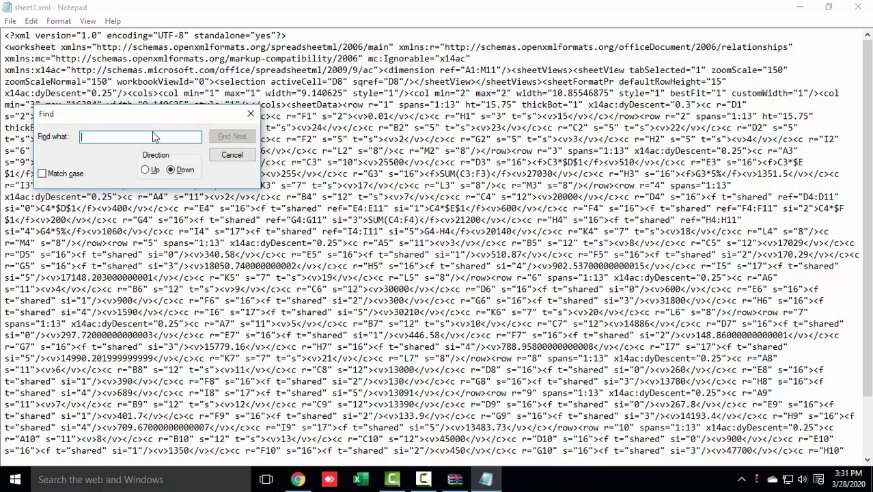
{"action": "type", "text": "pr"}
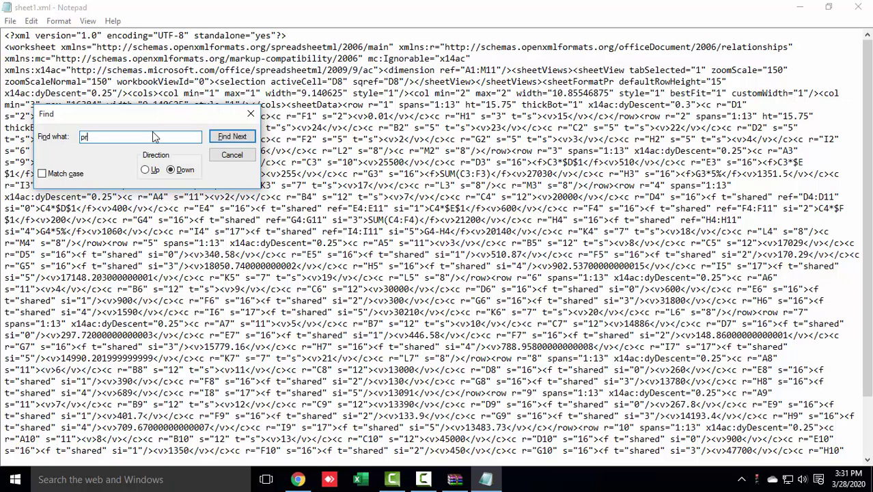
{"action": "type", "text": "otection"}
{"action": "left_click", "coordinate": [244, 139]}
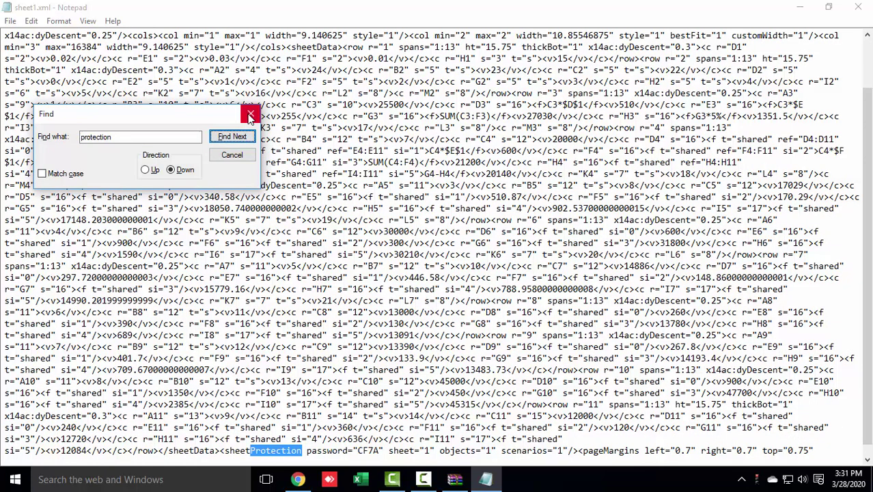
{"action": "left_click", "coordinate": [250, 116]}
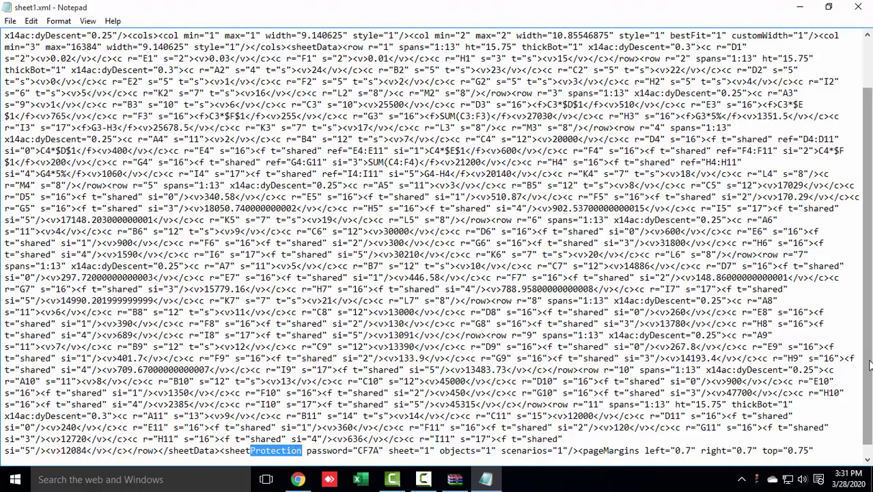
{"action": "left_click_drag", "start_coordinate": [866, 369], "coordinate": [866, 380]}
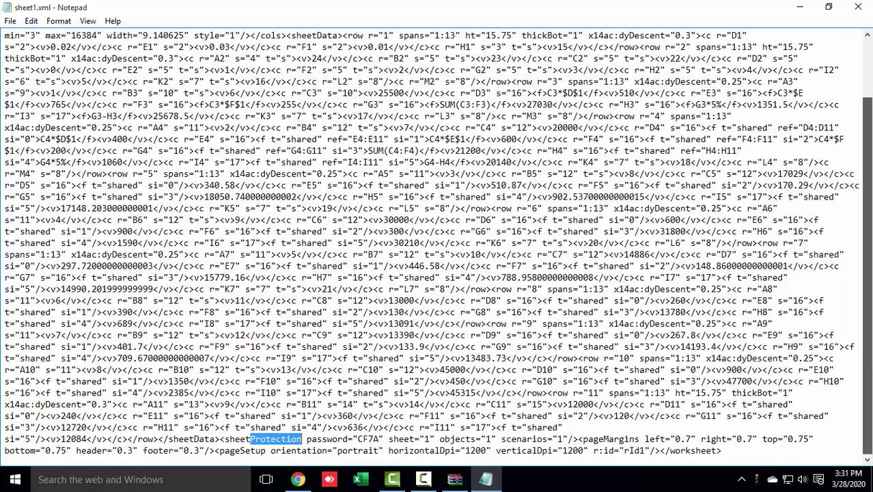
Step: Set Notepad's font size to 20
{"action": "left_click", "coordinate": [65, 24]}
{"action": "left_click", "coordinate": [74, 53]}
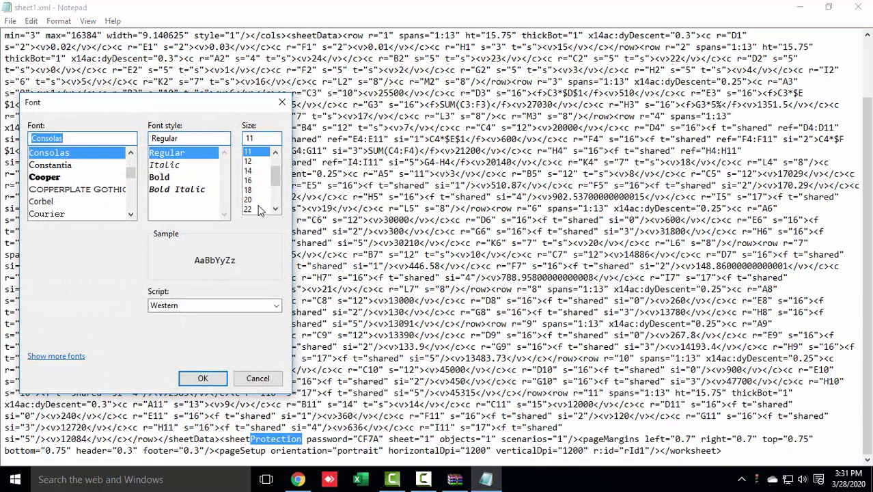
{"action": "left_click", "coordinate": [255, 200]}
{"action": "left_click", "coordinate": [203, 378]}
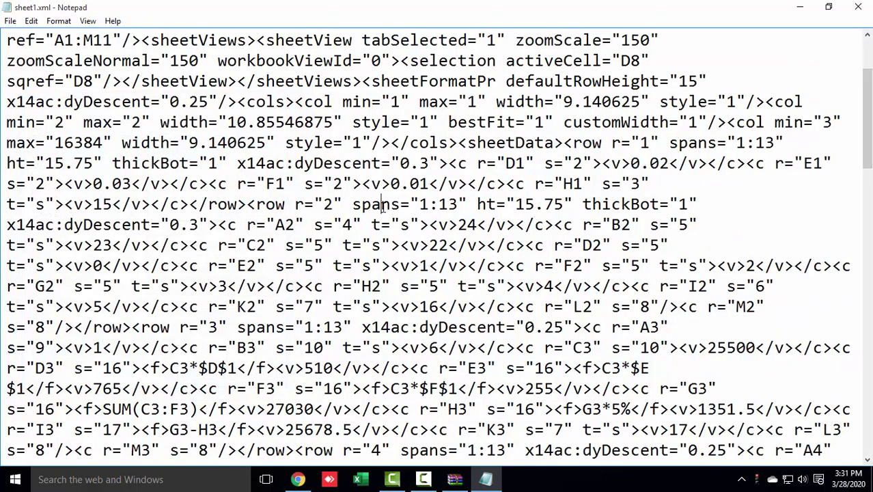
Step: Find the Protection match and place the cursor before the sheetProtection tag
{"action": "key", "text": "ctrl+f"}
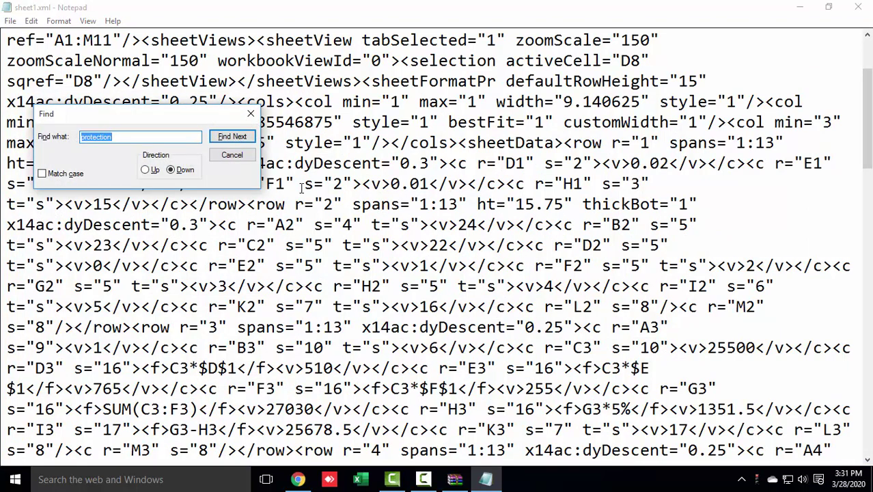
{"action": "left_click", "coordinate": [231, 136]}
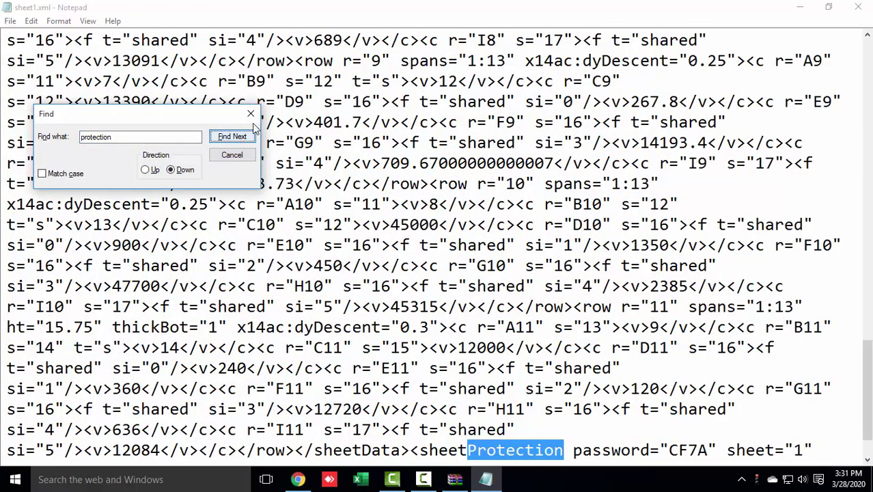
{"action": "left_click", "coordinate": [251, 114]}
{"action": "scroll", "coordinate": [868, 407], "scroll_direction": "down", "scroll_amount": 1}
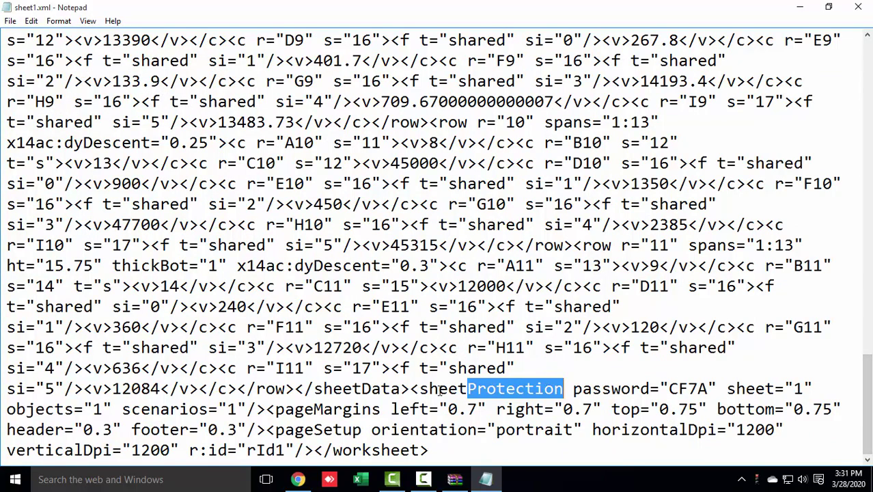
{"action": "left_click", "coordinate": [413, 390]}
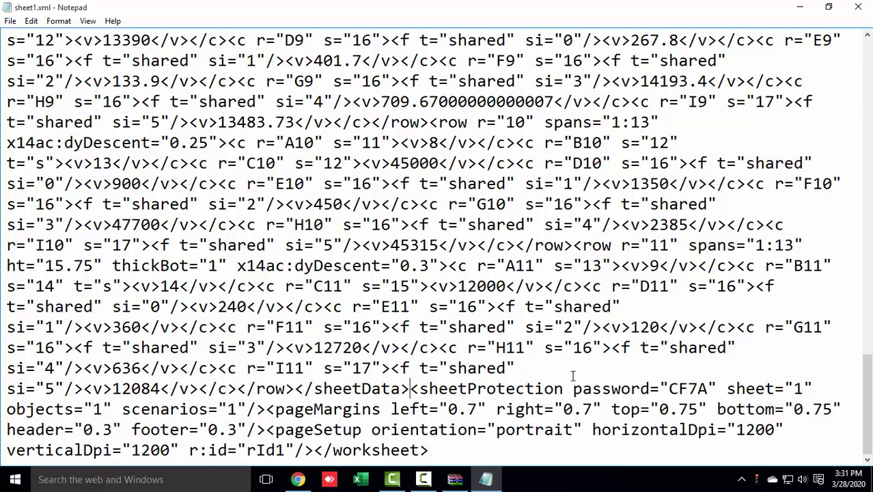
Step: Select and delete the <sheetProtection .../> element, then close Notepad saving sheet1.xml
{"action": "key", "text": "shift+Right"}
{"action": "key", "text": "shift+Right"}
{"action": "key", "text": "shift+Right"}
{"action": "key", "text": "shift+Right"}
{"action": "key", "text": "shift+Right"}
{"action": "key", "text": "shift+Right"}
{"action": "key", "text": "shift+Right"}
{"action": "key", "text": "shift+Right"}
{"action": "key", "text": "shift+Right"}
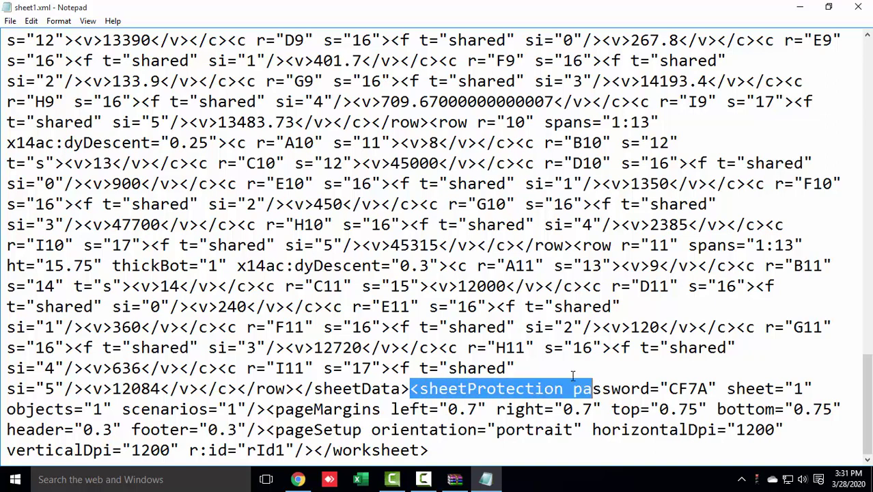
{"action": "key", "text": "shift+Right"}
{"action": "key", "text": "shift+Right"}
{"action": "key", "text": "shift+Right"}
{"action": "key", "text": "shift+Right"}
{"action": "key", "text": "shift+Right"}
{"action": "key", "text": "shift+Right"}
{"action": "key", "text": "shift+Right"}
{"action": "key", "text": "shift+Right"}
{"action": "key", "text": "shift+Right"}
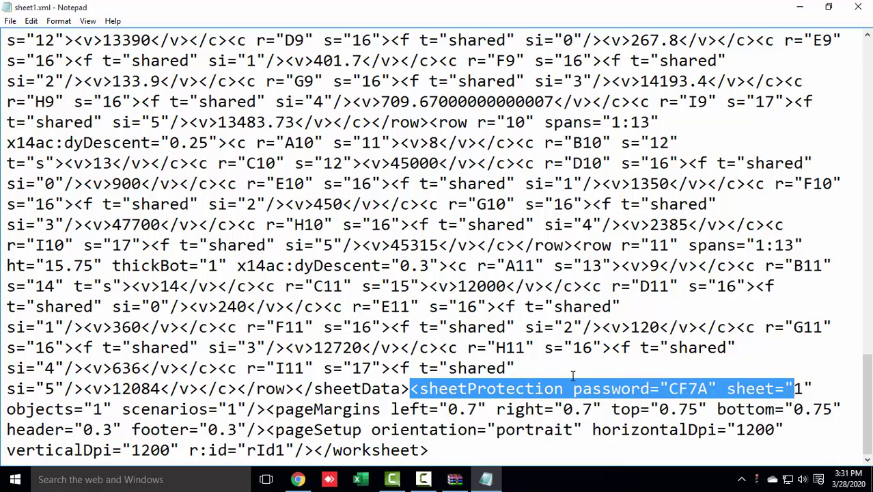
{"action": "key", "text": "shift+Right"}
{"action": "key", "text": "shift+Right"}
{"action": "key", "text": "shift+Right"}
{"action": "key", "text": "shift+Right"}
{"action": "key", "text": "shift+Right"}
{"action": "key", "text": "shift+Right"}
{"action": "key", "text": "shift+Right"}
{"action": "key", "text": "shift+Right"}
{"action": "key", "text": "shift+Right"}
{"action": "key", "text": "shift+Right"}
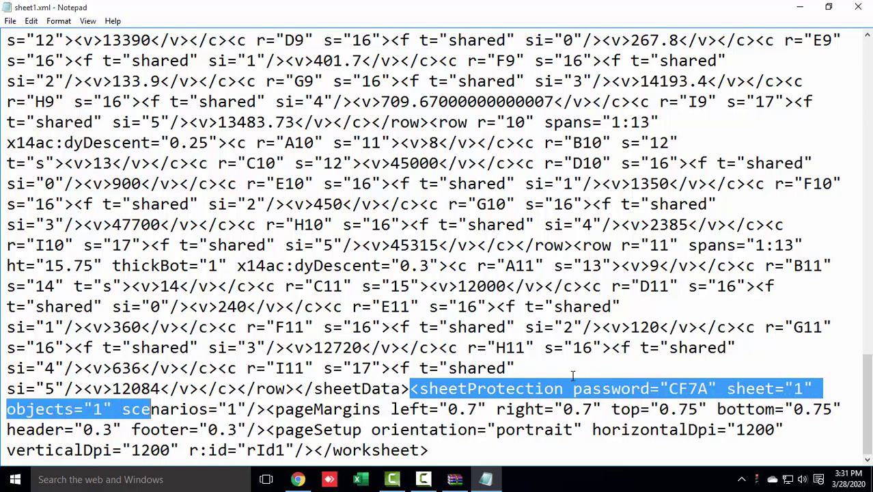
{"action": "key", "text": "shift+Right"}
{"action": "key", "text": "shift+Right"}
{"action": "key", "text": "shift+Right"}
{"action": "key", "text": "shift+Right"}
{"action": "key", "text": "shift+Right"}
{"action": "key", "text": "shift+Right"}
{"action": "key", "text": "shift+Right"}
{"action": "key", "text": "shift+Right"}
{"action": "key", "text": "shift+Right"}
{"action": "key", "text": "shift+Right"}
{"action": "key", "text": "shift+Right"}
{"action": "key", "text": "shift+Right"}
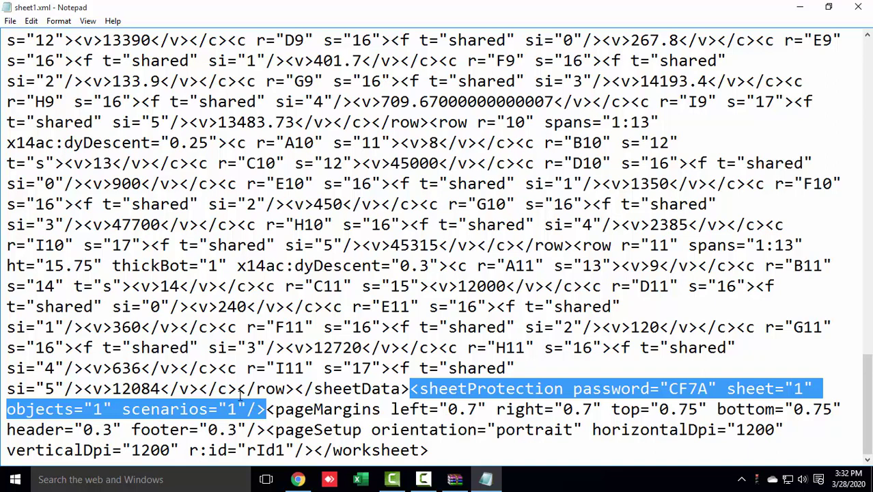
{"action": "key", "text": "Delete"}
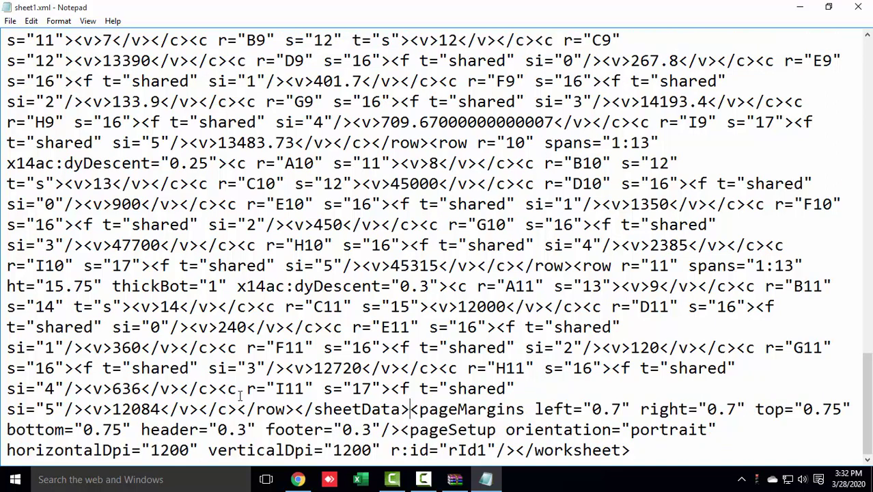
{"action": "left_click", "coordinate": [870, 8]}
Step: Save the edited sheet1.xml and refresh the desktop
{"action": "left_click", "coordinate": [395, 244]}
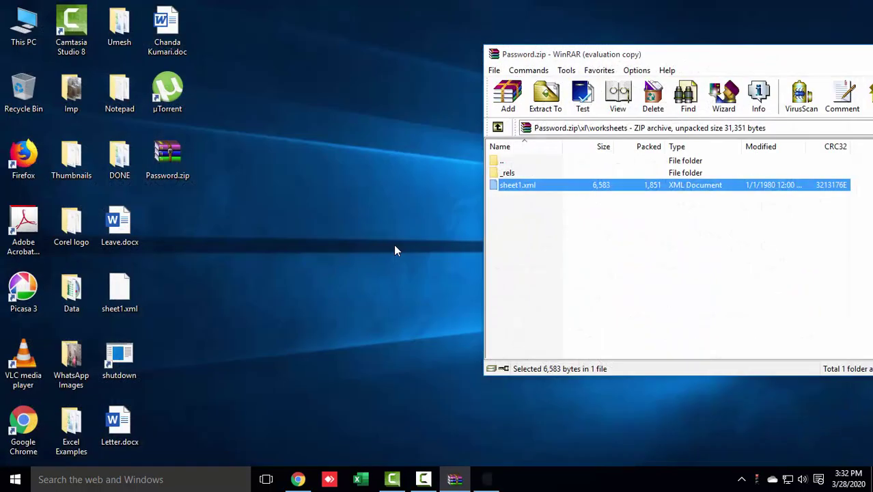
{"action": "right_click", "coordinate": [337, 109]}
{"action": "left_click", "coordinate": [370, 143]}
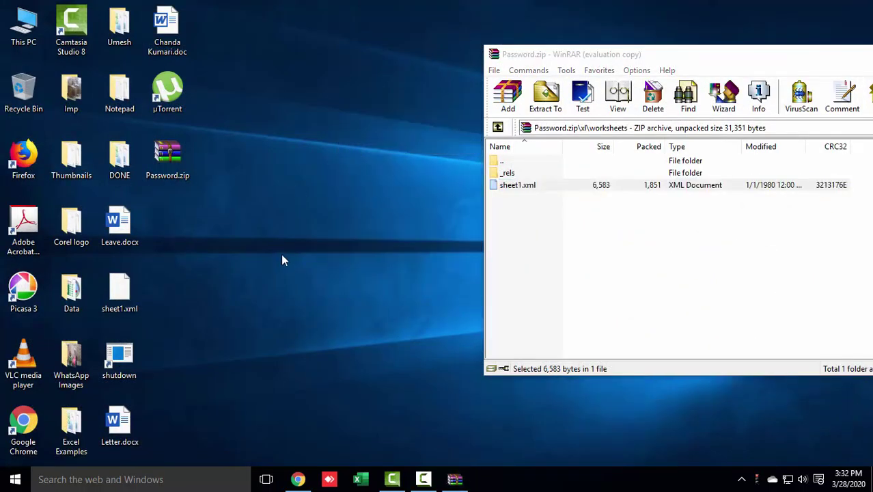
Step: Replace sheet1.xml in Password.zip's worksheets folder with the desktop copy, then close WinRAR
{"action": "left_click", "coordinate": [118, 295]}
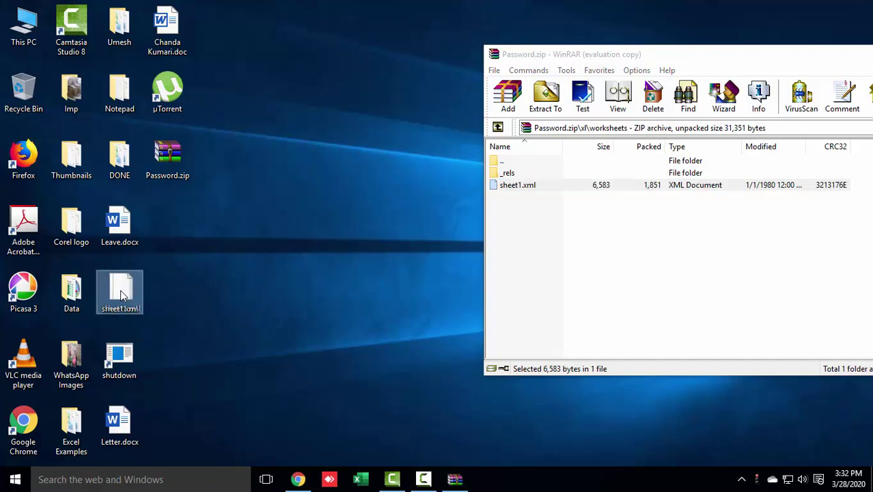
{"action": "mouse_move", "coordinate": [121, 295]}
{"action": "left_mouse_down"}
{"action": "mouse_move", "coordinate": [636, 237]}
{"action": "mouse_move", "coordinate": [675, 218]}
{"action": "left_mouse_up"}
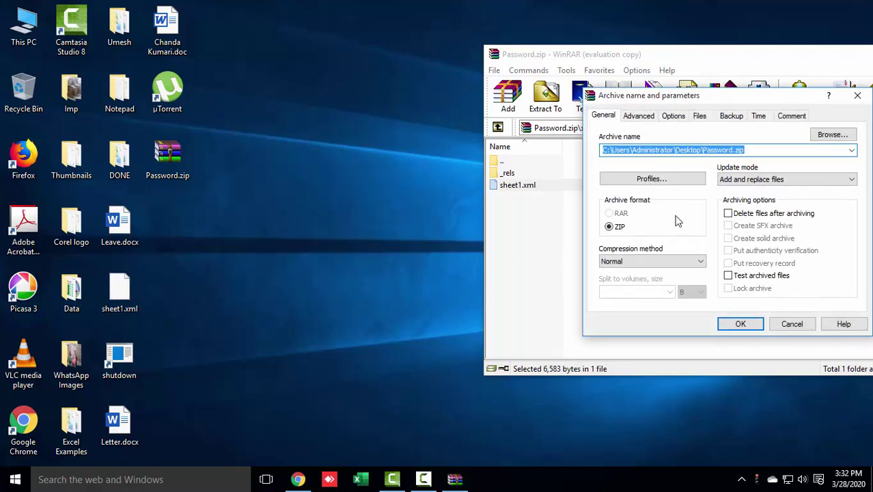
{"action": "left_click", "coordinate": [743, 328]}
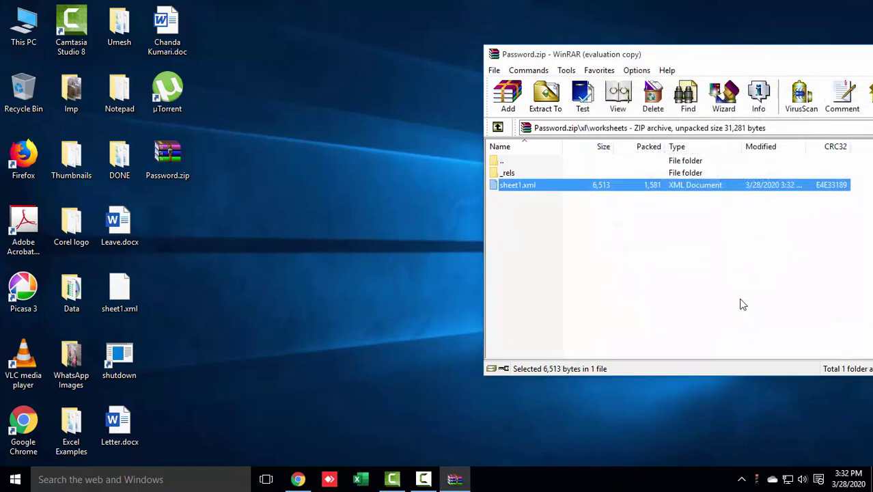
{"action": "mouse_move", "coordinate": [682, 54]}
{"action": "left_mouse_down"}
{"action": "mouse_move", "coordinate": [350, 48]}
{"action": "mouse_move", "coordinate": [320, 39]}
{"action": "left_mouse_up"}
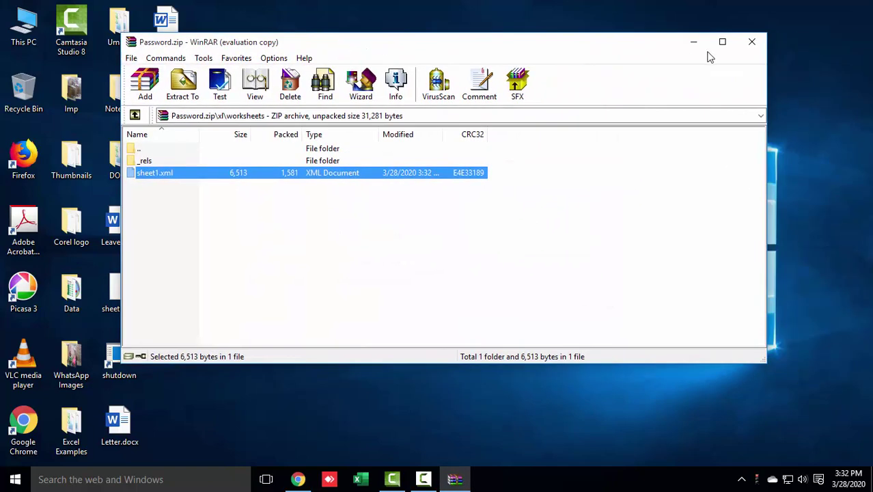
{"action": "left_click", "coordinate": [751, 40]}
{"action": "right_click", "coordinate": [492, 64]}
Step: Rename Password.zip on the desktop to Password.xlsx, accepting the extension-change warning
{"action": "left_click", "coordinate": [504, 104]}
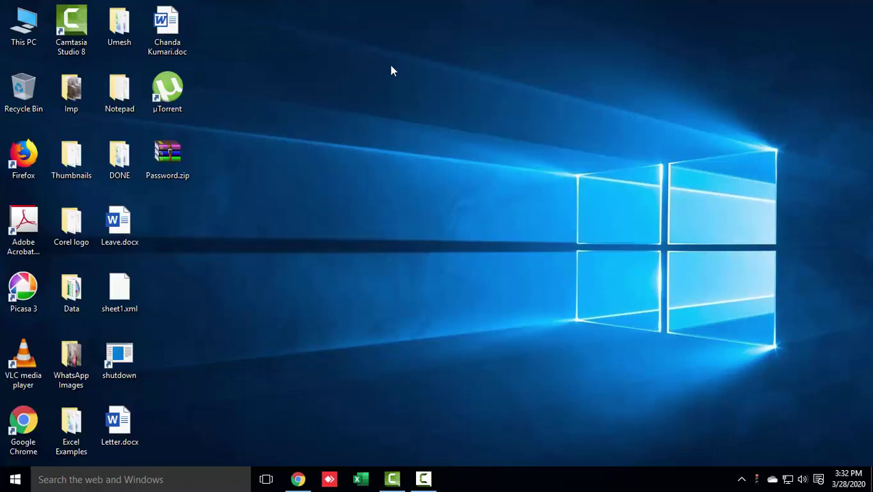
{"action": "right_click", "coordinate": [390, 65]}
{"action": "left_click", "coordinate": [424, 103]}
{"action": "right_click", "coordinate": [171, 165]}
{"action": "left_click", "coordinate": [220, 364]}
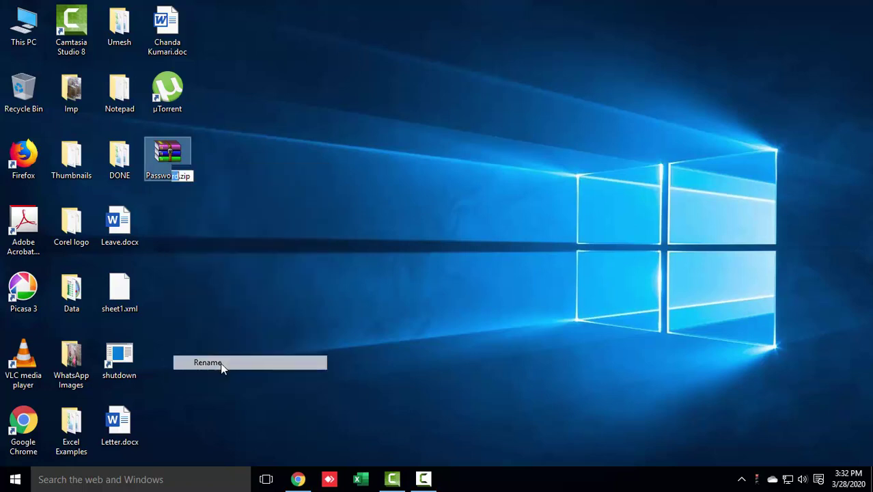
{"action": "key", "text": "Right"}
{"action": "key", "text": "End"}
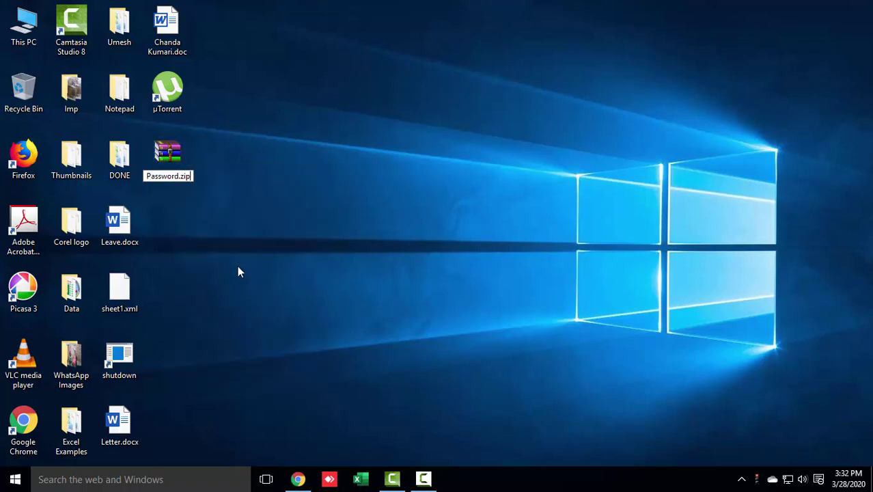
{"action": "key", "text": "BackSpace"}
{"action": "key", "text": "BackSpace"}
{"action": "key", "text": "BackSpace"}
{"action": "type", "text": "xlsx"}
{"action": "key", "text": "Return"}
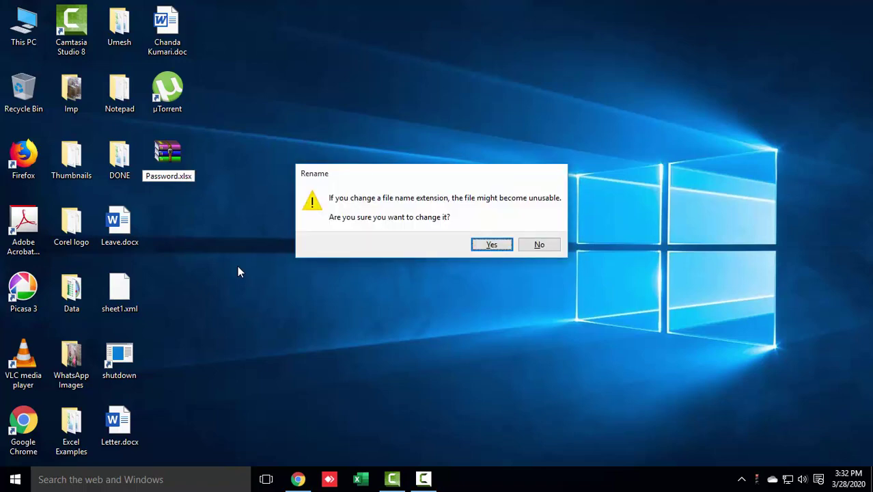
{"action": "key", "text": "Return"}
Step: Refresh the desktop and open Password.xlsx in Excel
{"action": "right_click", "coordinate": [203, 138]}
{"action": "left_click", "coordinate": [222, 176]}
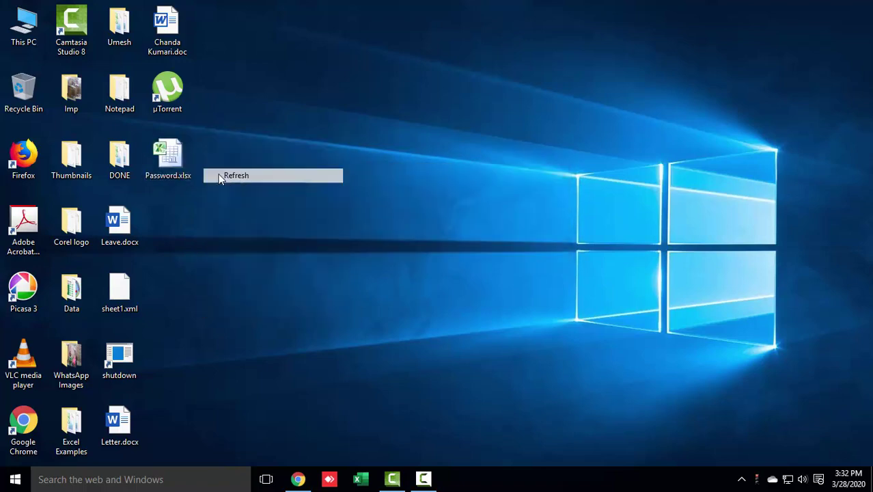
{"action": "double_click", "coordinate": [169, 164]}
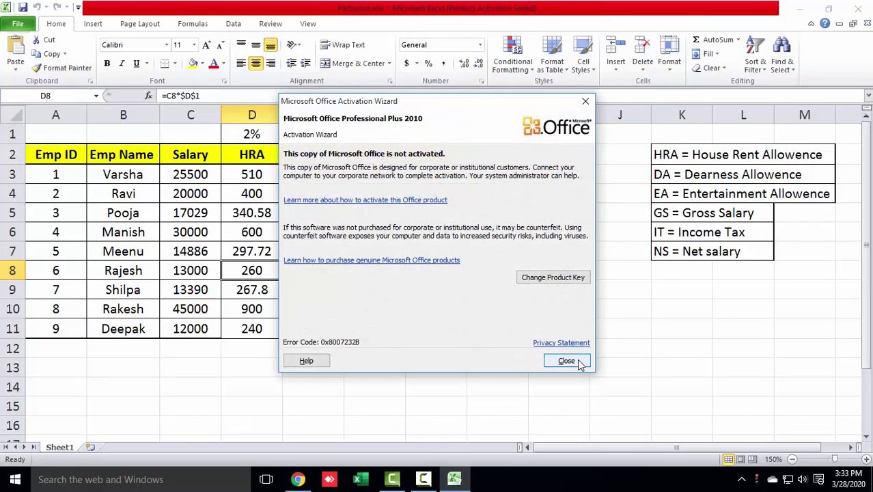
Step: Dismiss the activation notice, test-type 'xhbxgf' into cell E5, then cancel the entry
{"action": "left_click", "coordinate": [579, 364]}
{"action": "left_click", "coordinate": [269, 25]}
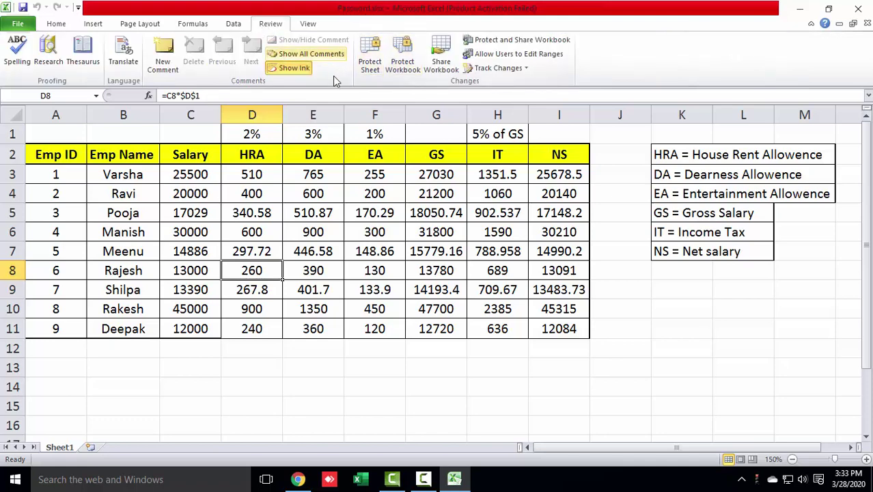
{"action": "left_click", "coordinate": [336, 217]}
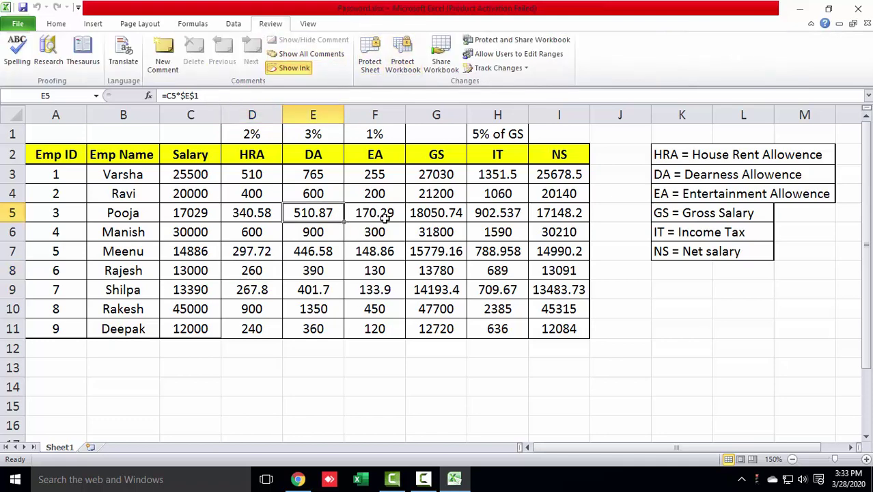
{"action": "type", "text": "xhbxg"}
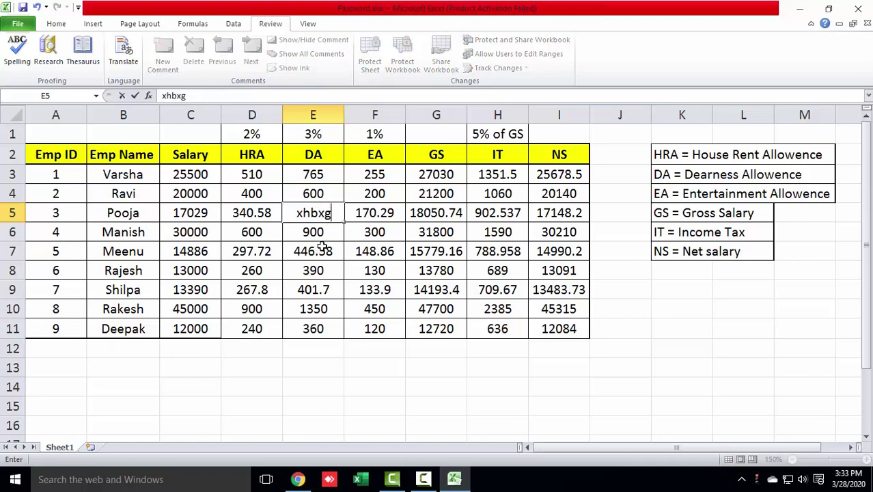
{"action": "type", "text": "f"}
{"action": "key", "text": "Escape"}
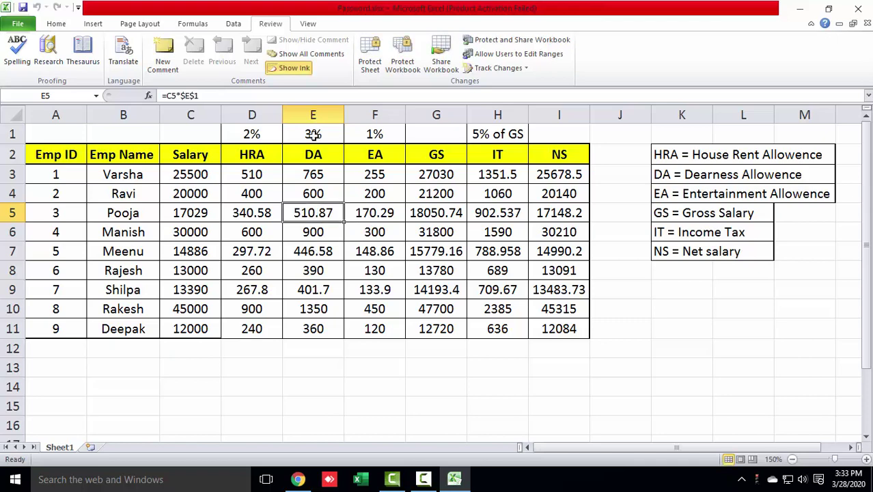